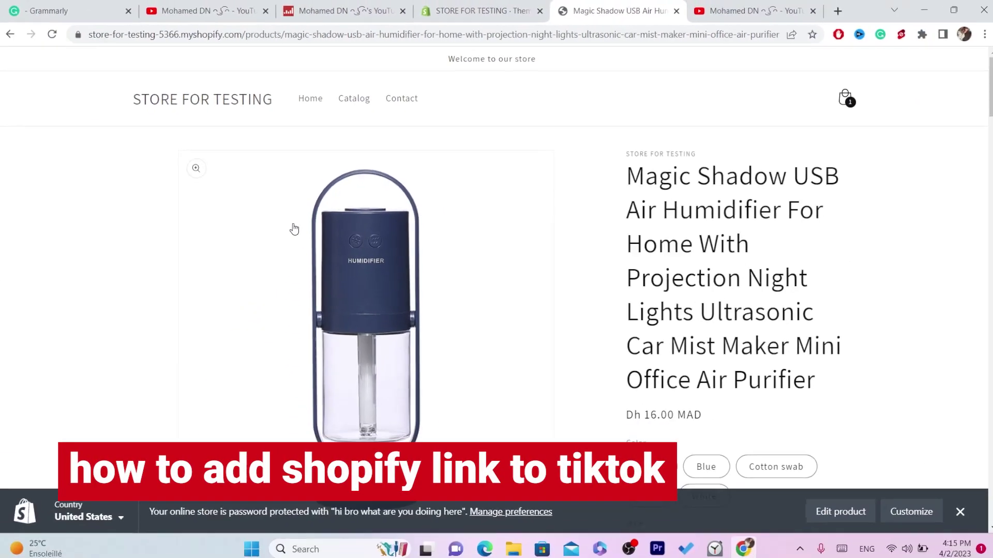
- Switch to the STORE FOR TESTING admin tab showing the Online Store Themes page
click(496, 4)
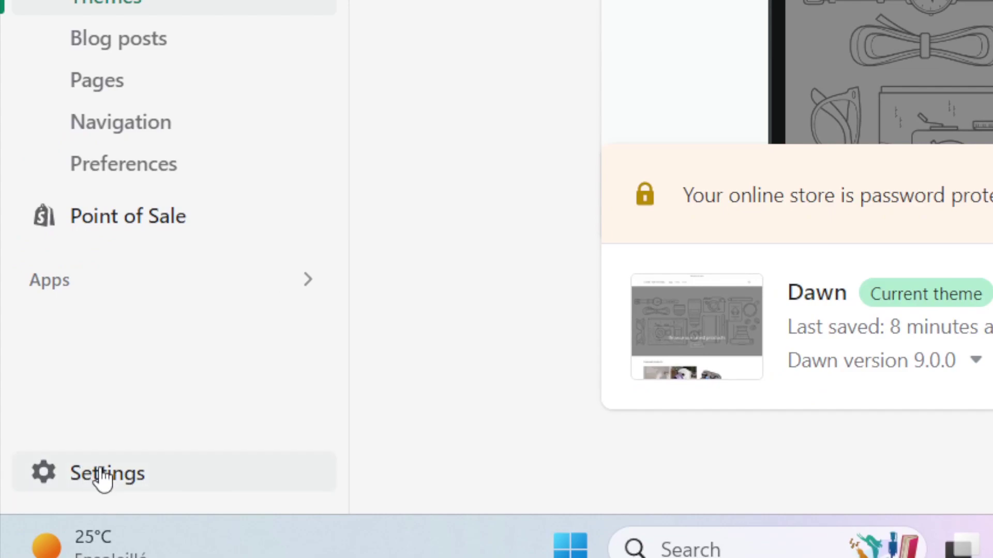
- Copy store-for-testing-5366.myshopify.com from Store details settings, then return to the product page tab
click(102, 473)
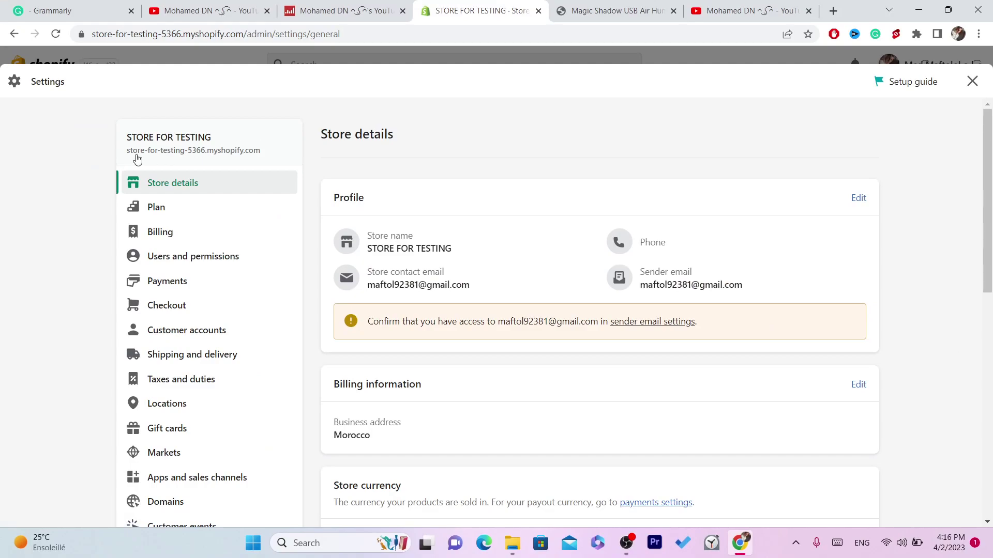
drag(276, 156, 124, 158)
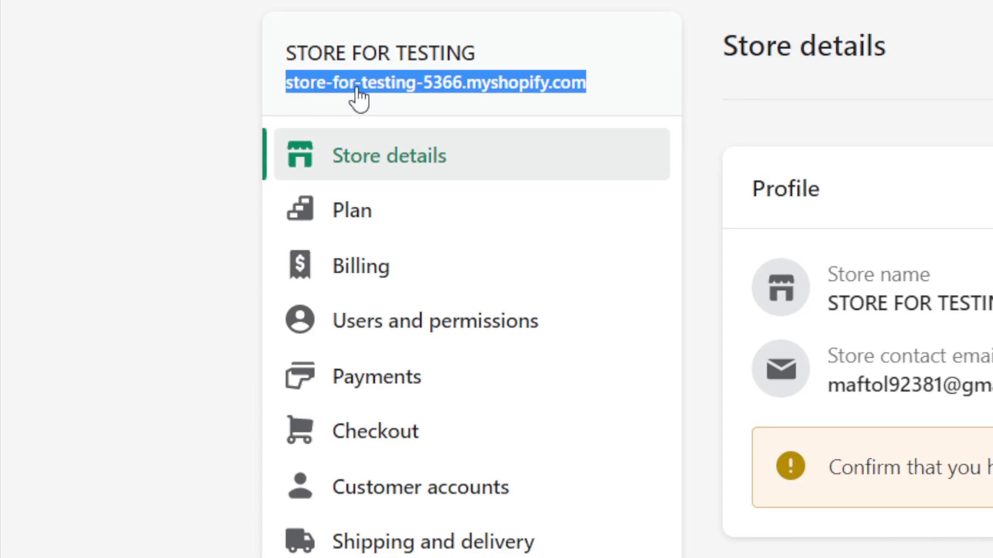
right_click(371, 91)
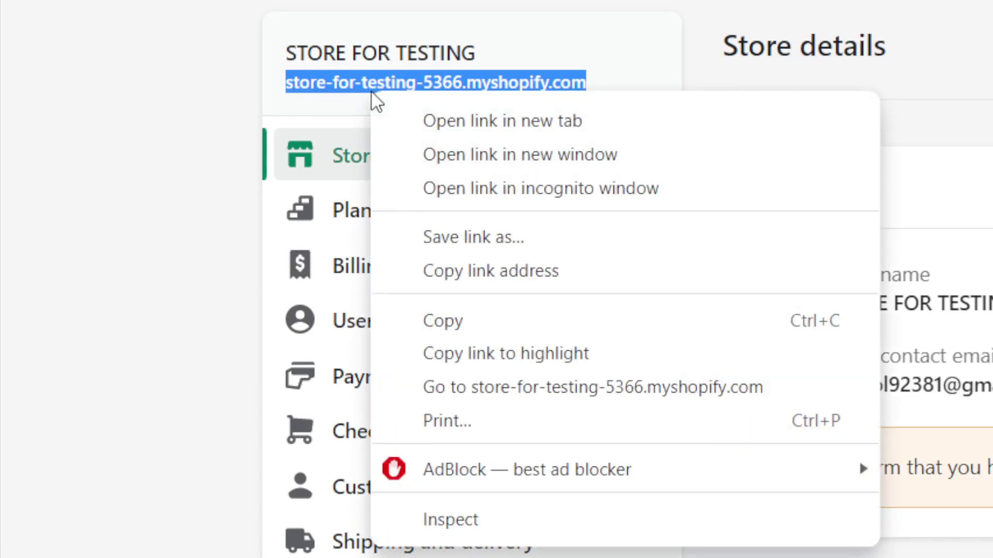
click(472, 326)
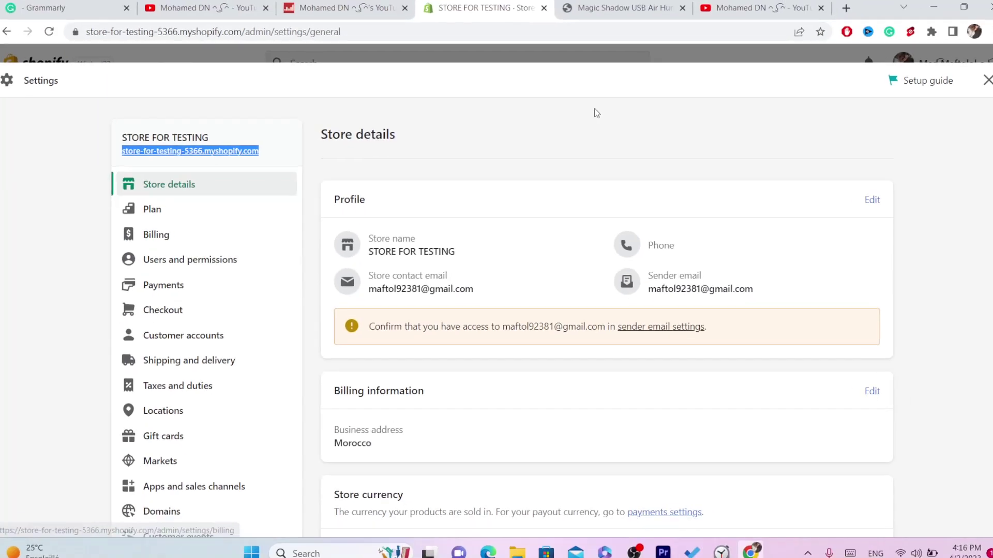
click(631, 6)
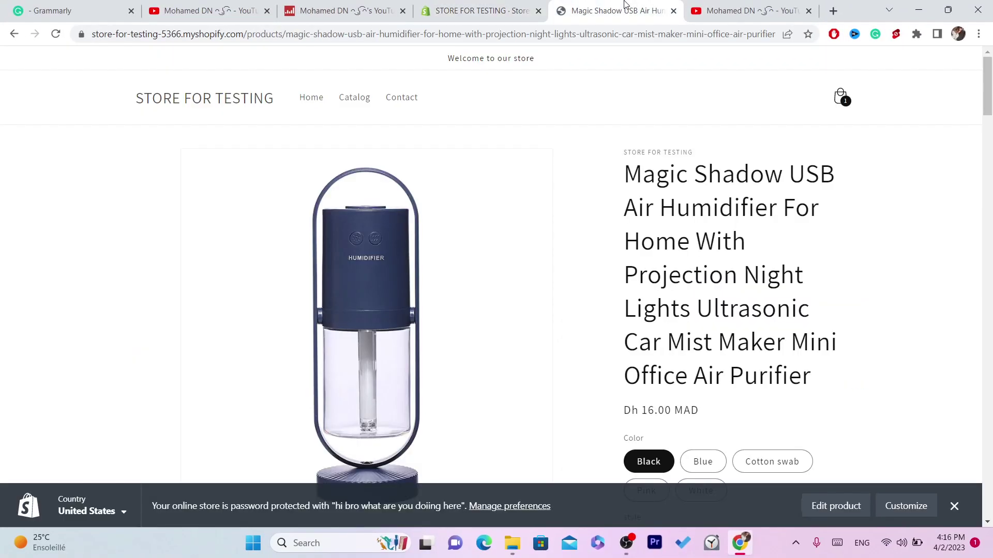
- Load the tiktok.com profile page in the product tab, then show the desktop
click(582, 38)
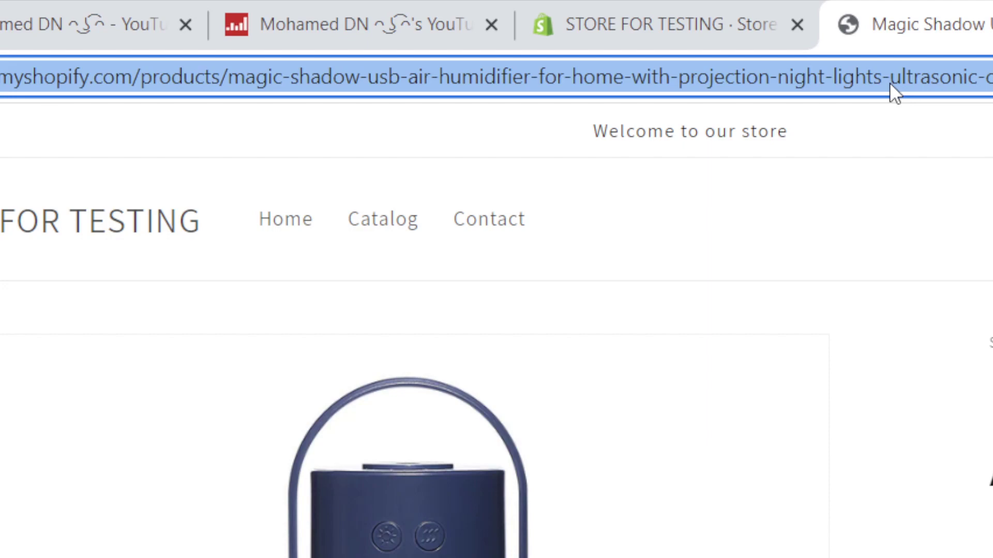
key(ctrl+v)
key(Return)
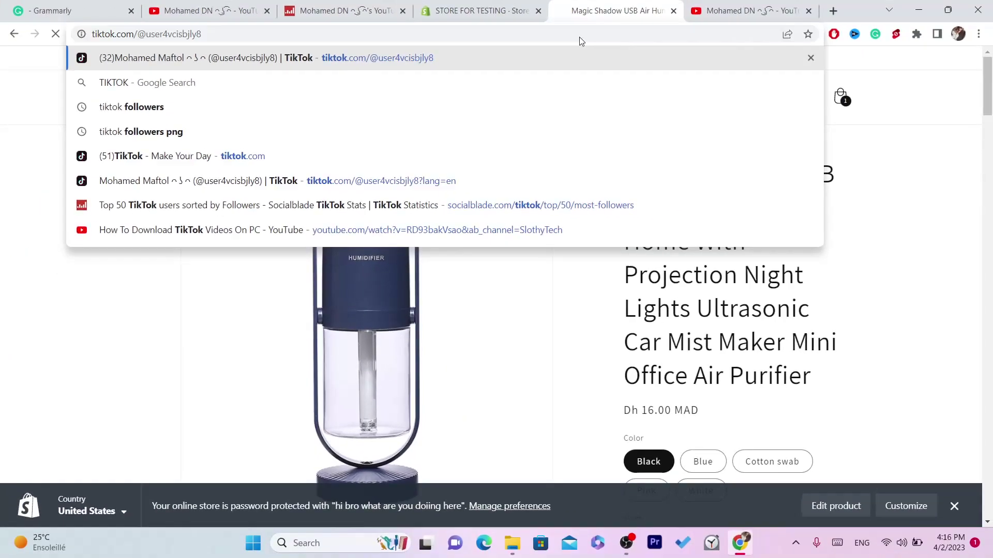
click(579, 38)
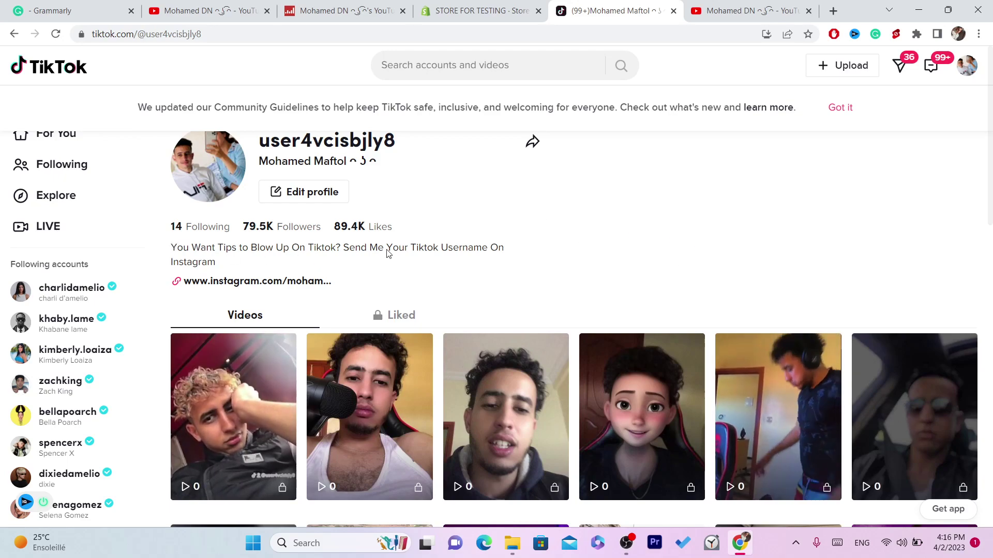
key(super+Tab)
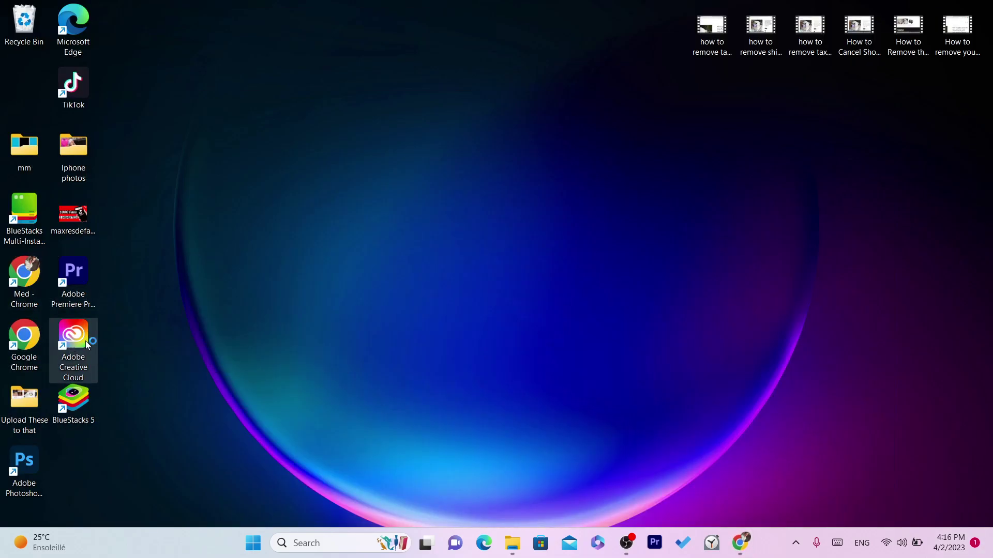
- Launch BlueStacks 5 from the desktop after closing the stray Creative Cloud window, and bring it forward
double_click(85, 340)
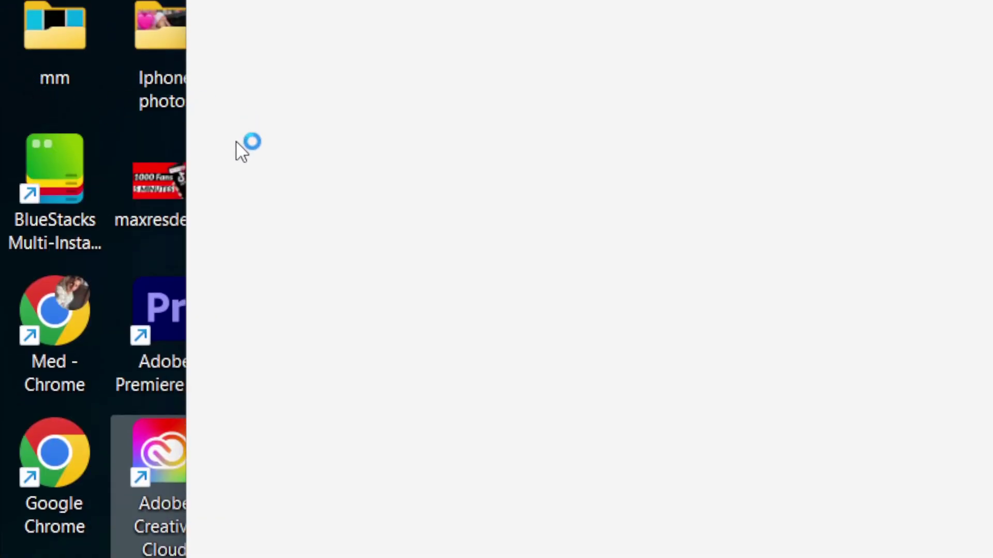
click(908, 39)
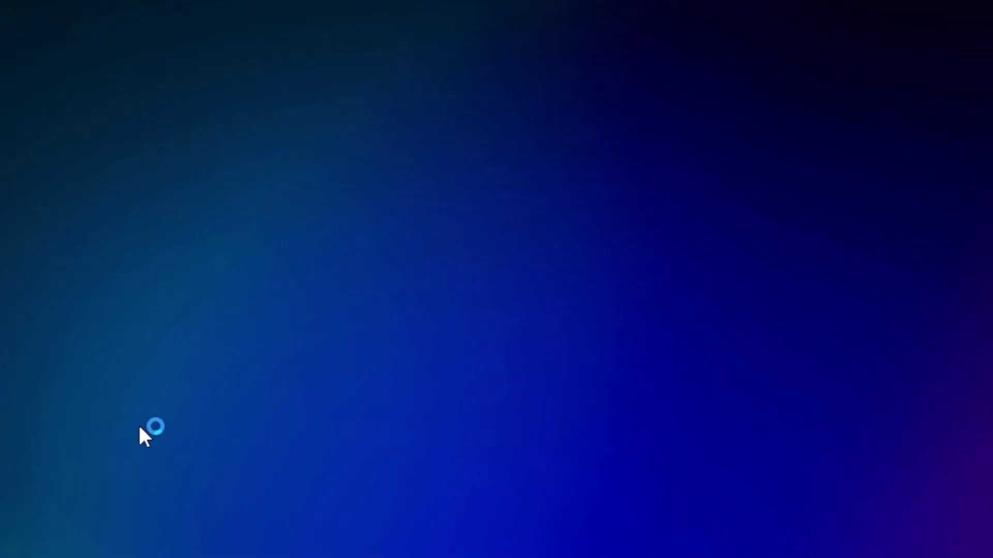
double_click(85, 408)
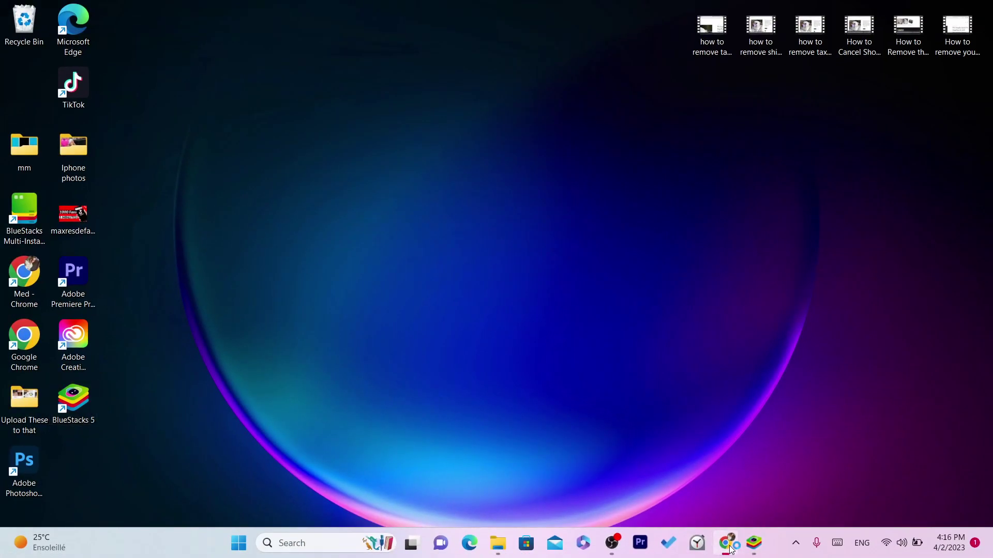
click(726, 543)
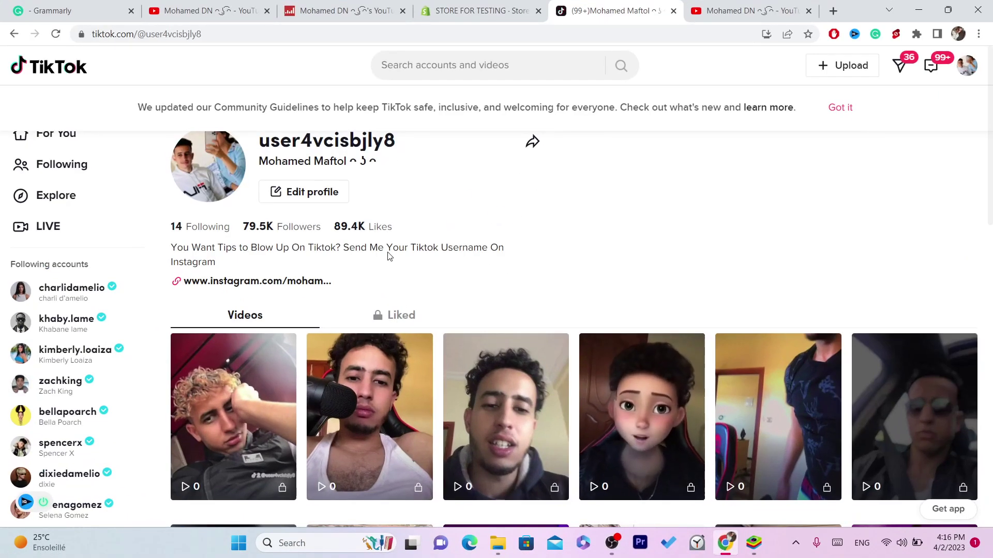
click(754, 543)
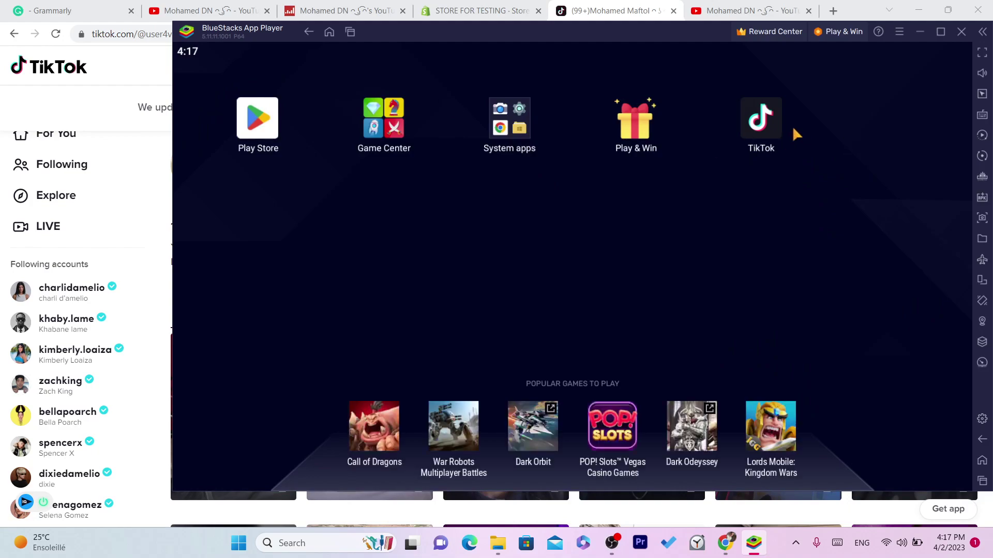
- Launch the TikTok app in BlueStacks and move the emulator window to the lower right
click(770, 116)
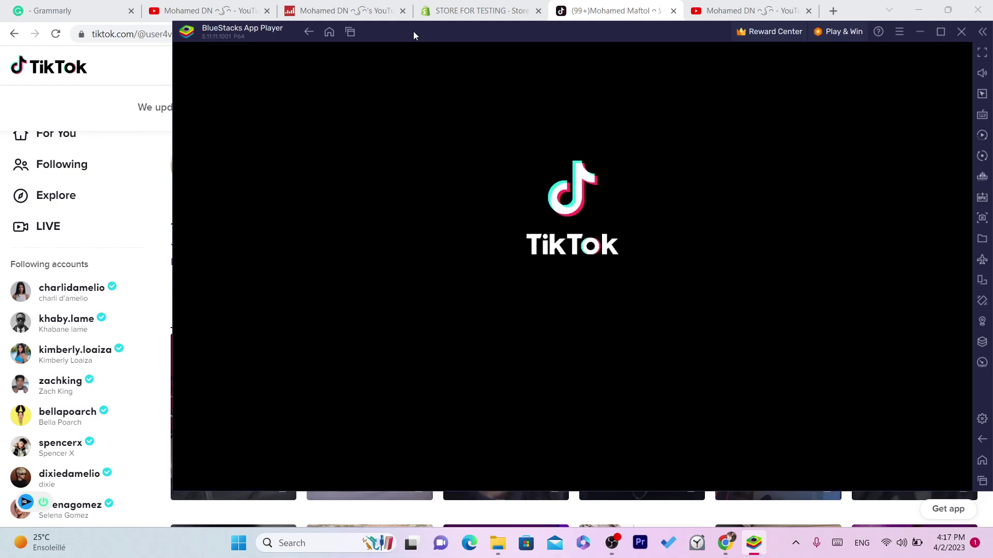
double_click(413, 31)
click(940, 11)
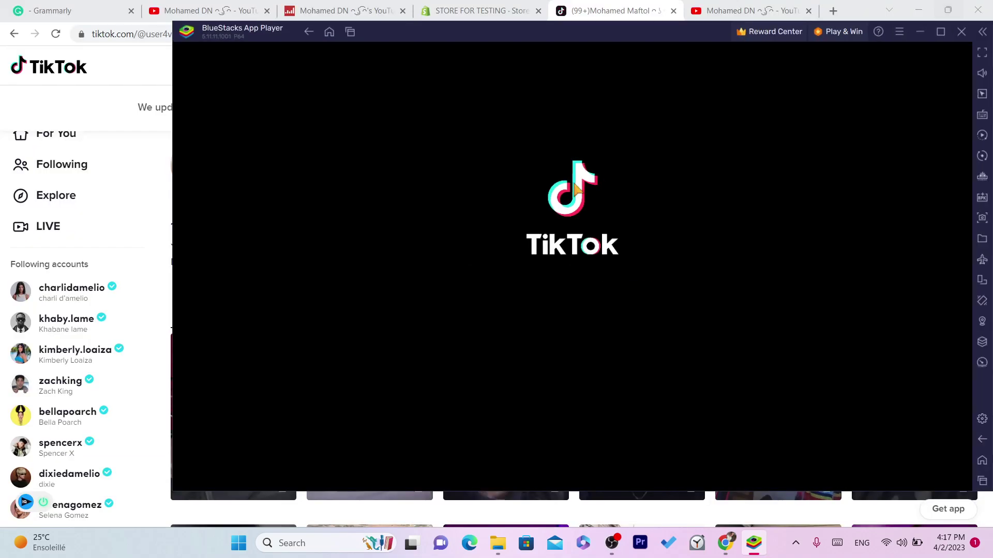
drag(631, 32, 860, 297)
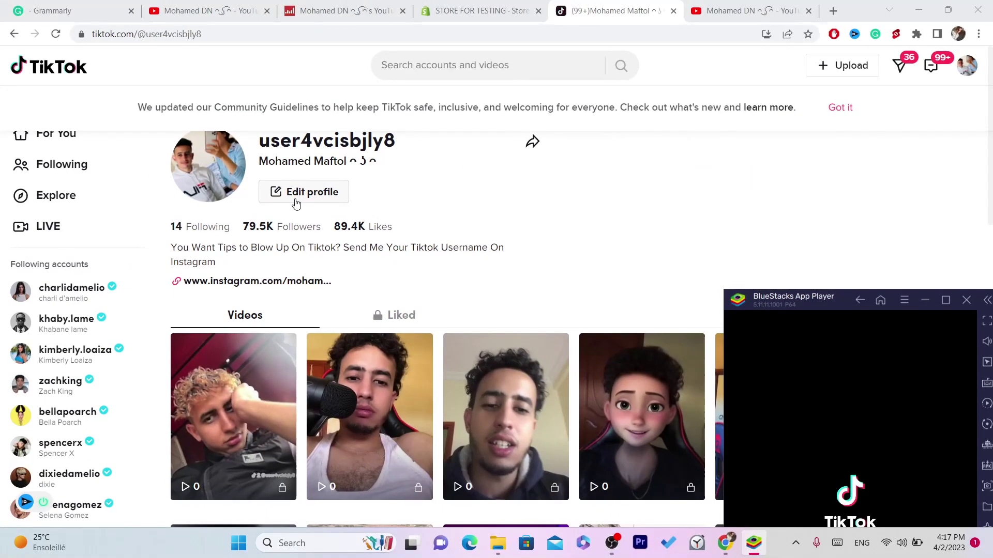
click(228, 149)
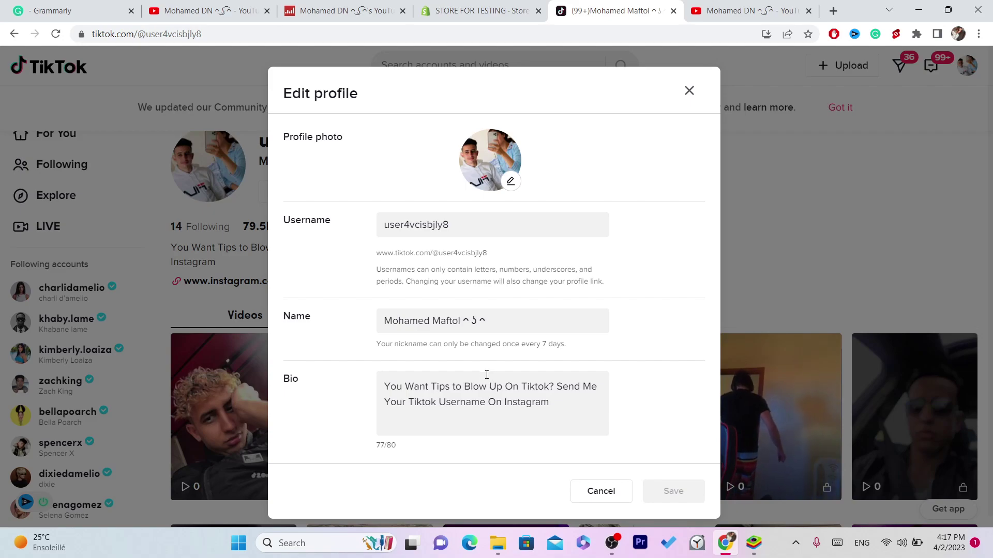
triple_click(467, 391)
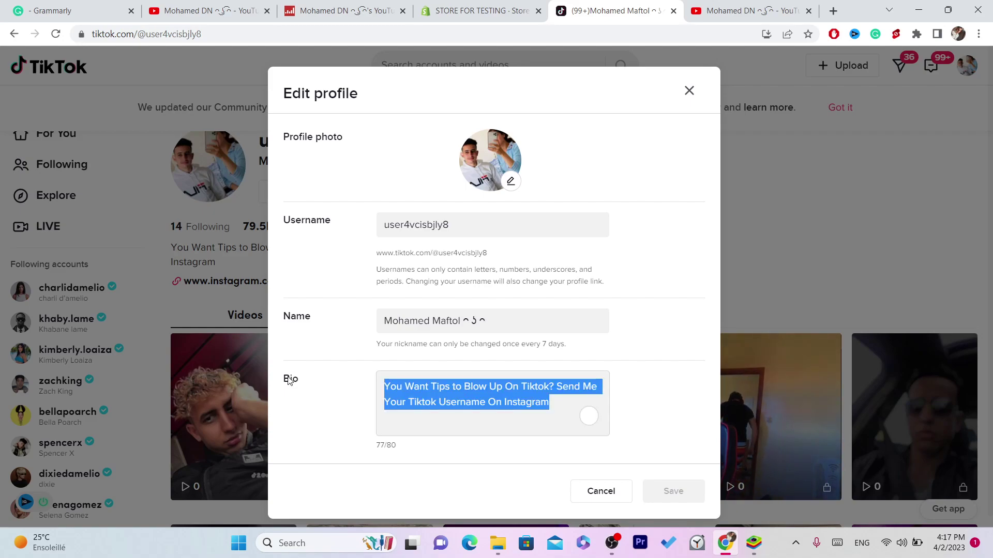
key(ctrl+v)
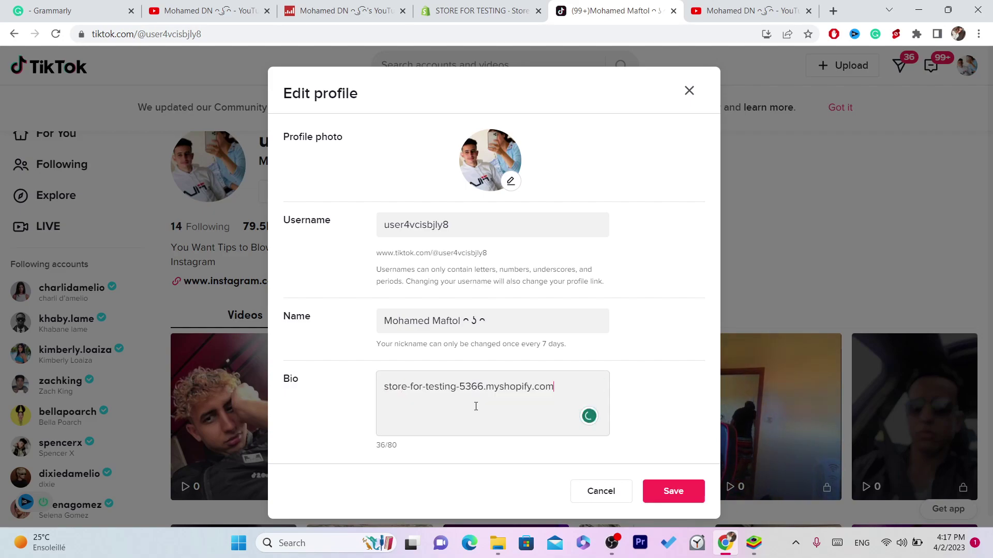
double_click(440, 387)
triple_click(431, 389)
key(ctrl+c)
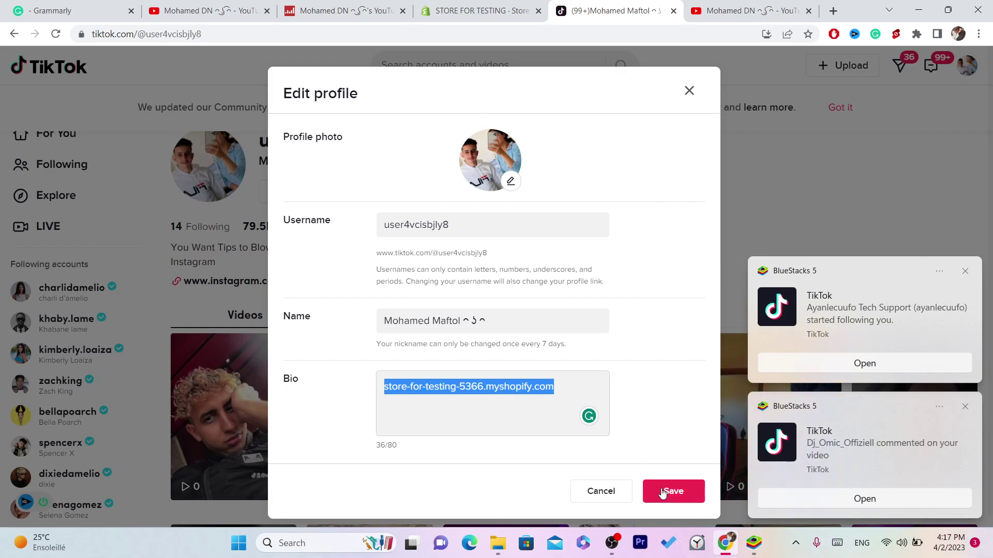
click(610, 495)
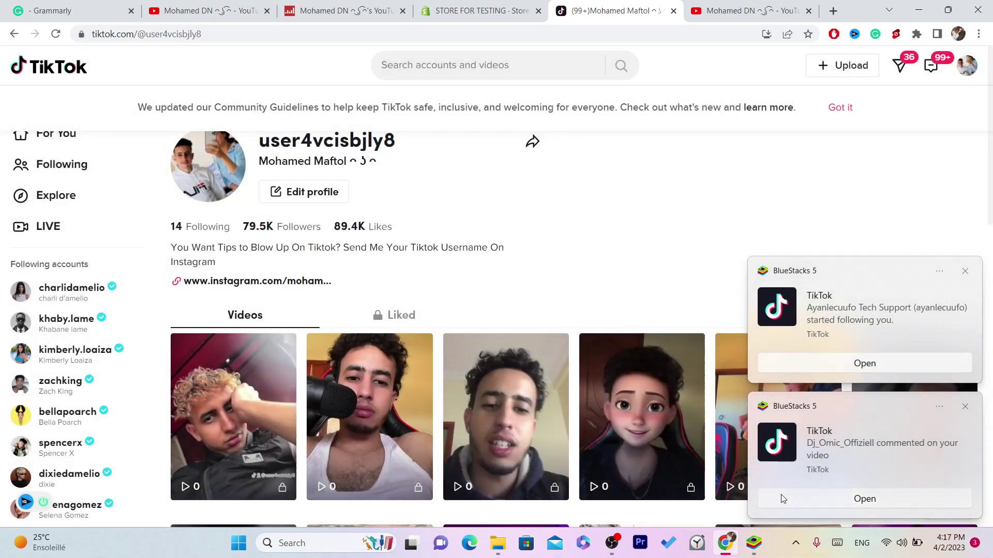
click(753, 543)
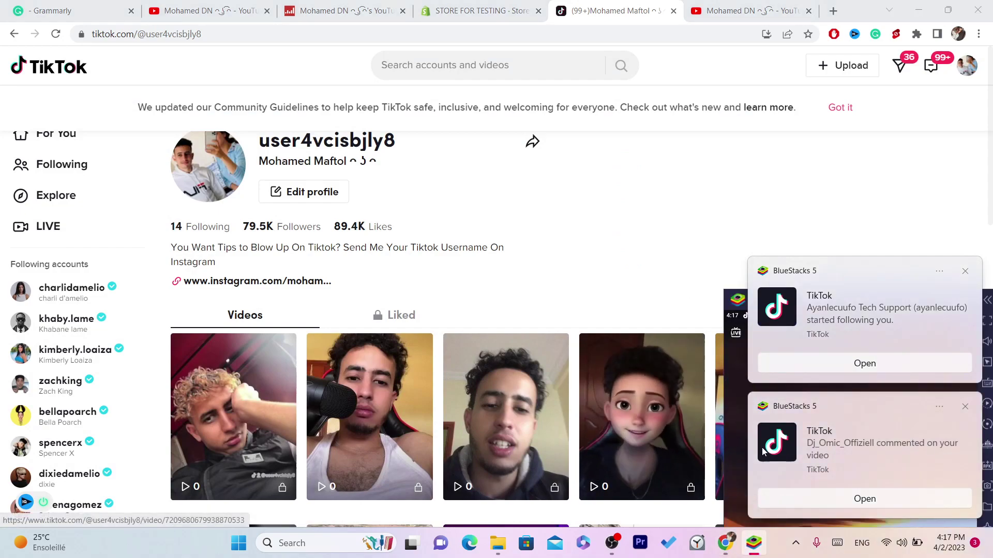
- Dismiss the notification, maximize BlueStacks, and open Edit profile from TikTok's Profile tab
click(962, 405)
click(947, 301)
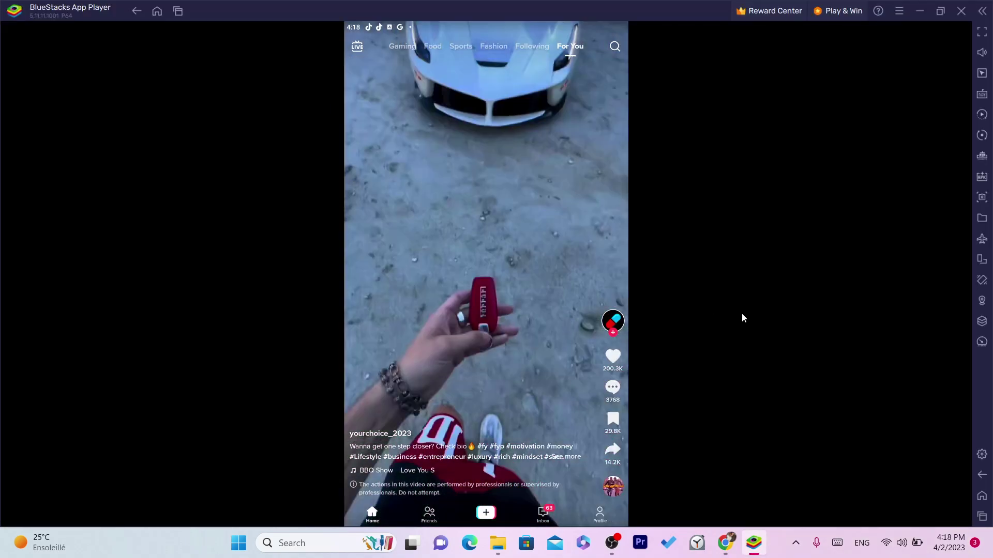
click(592, 519)
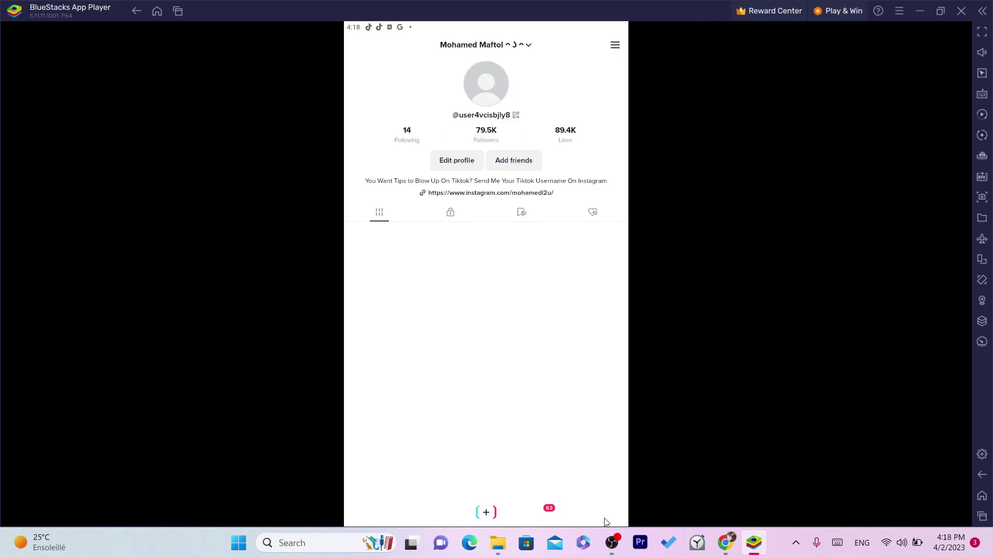
click(455, 164)
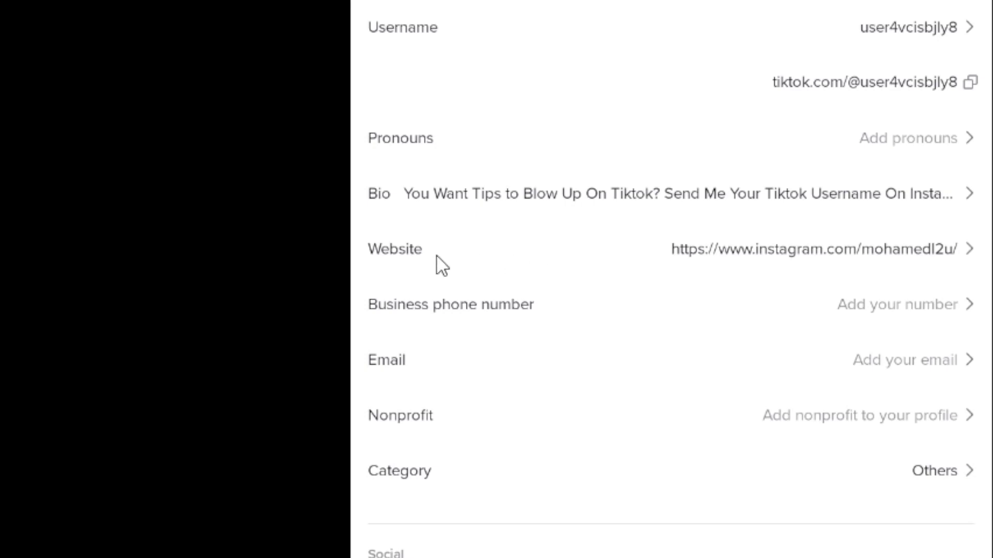
- Paste the store address over the Instagram website link, then cancel and go back to the profile
click(514, 262)
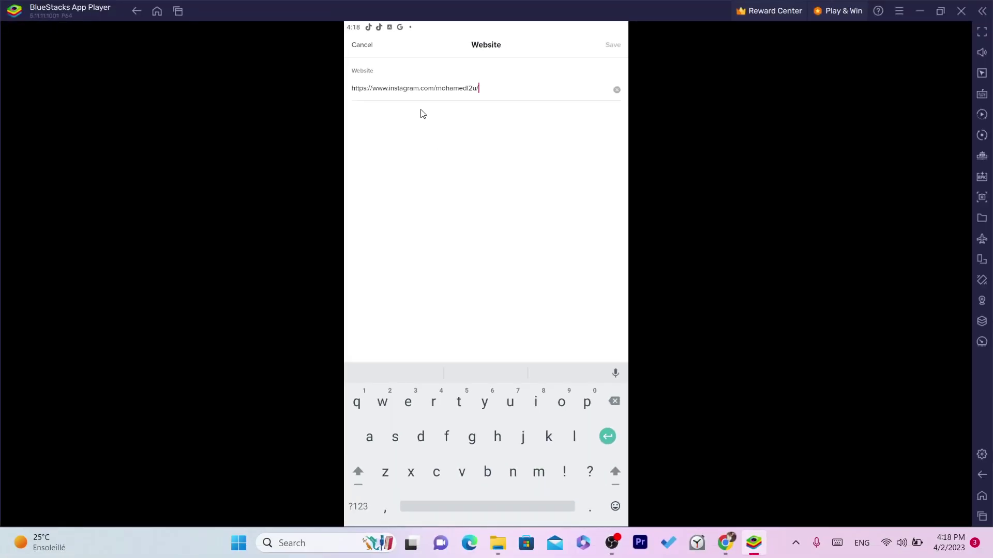
double_click(404, 89)
key(ctrl+a)
key(ctrl+v)
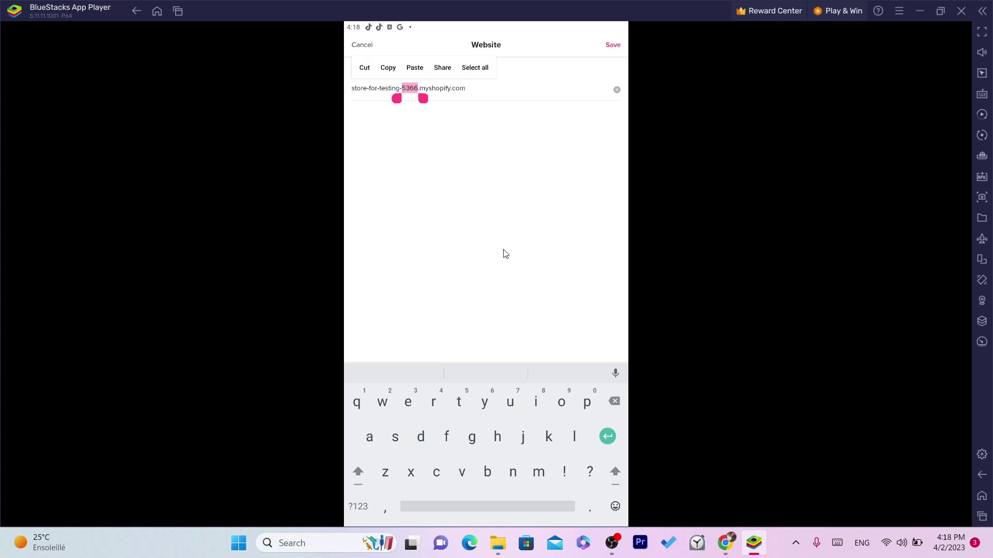
click(356, 46)
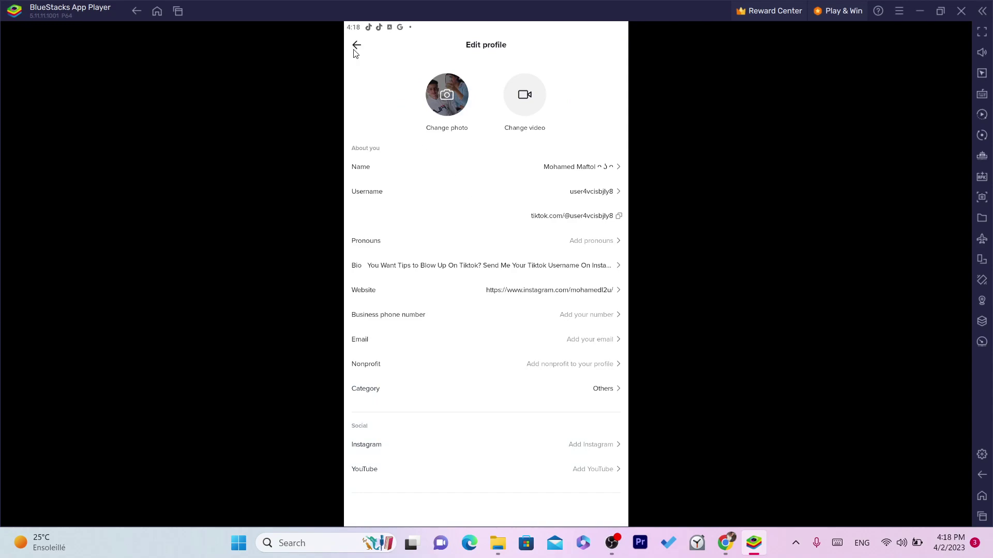
click(357, 46)
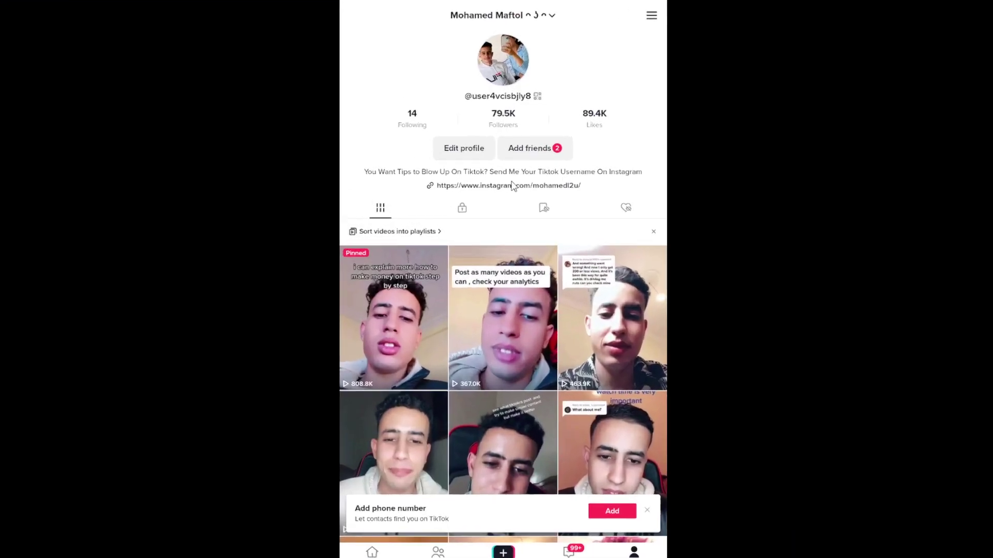